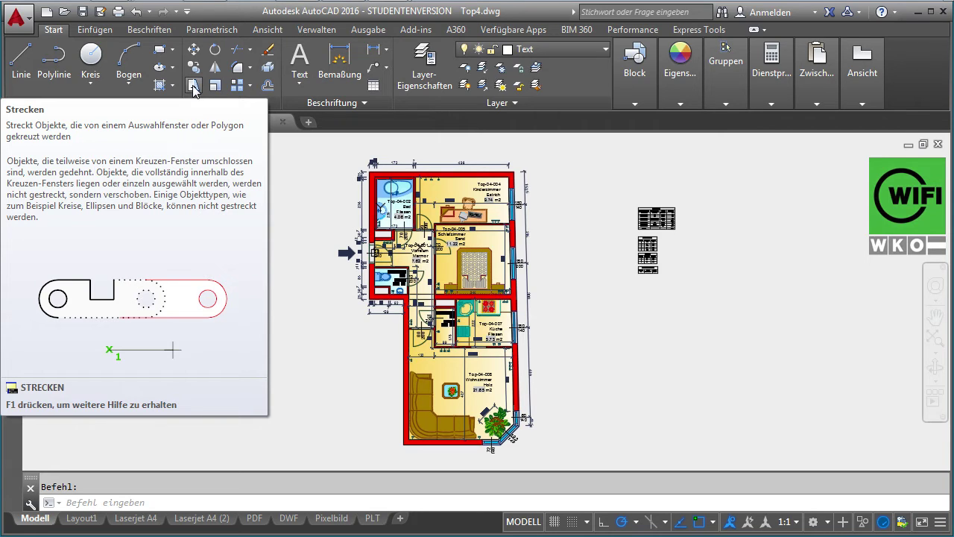
Step: Start Strecken and try selection windows on the floor plan that find 0 objects
{"action": "left_click", "coordinate": [193, 87]}
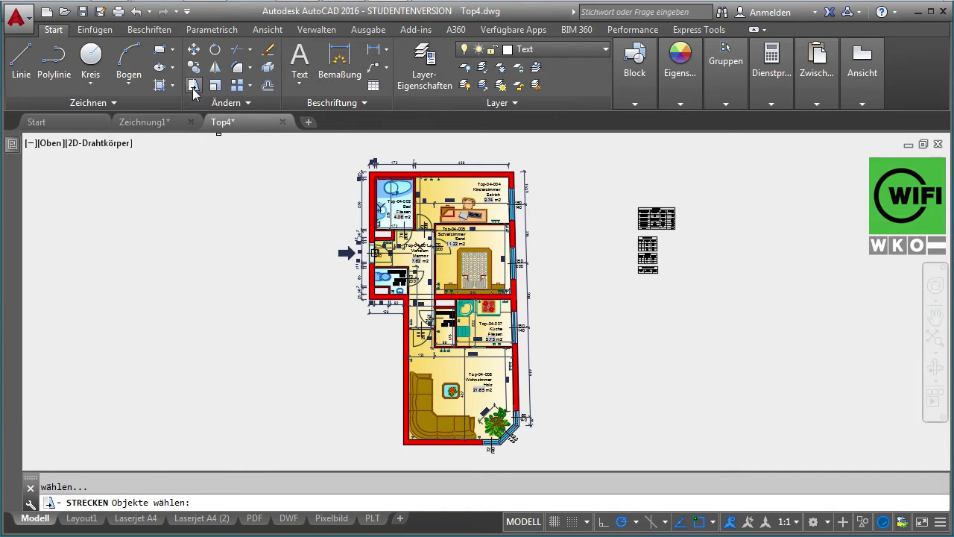
{"action": "left_click", "coordinate": [309, 170]}
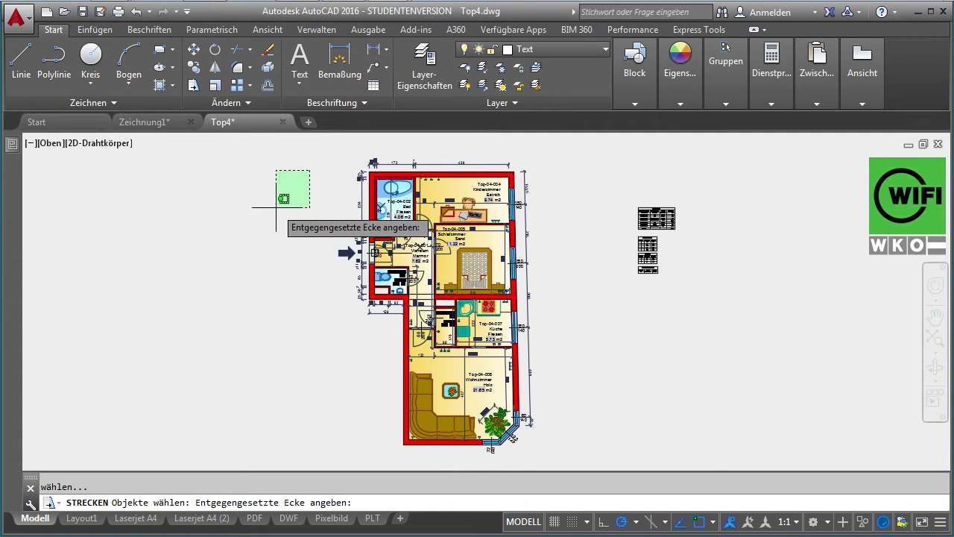
{"action": "left_click", "coordinate": [253, 227]}
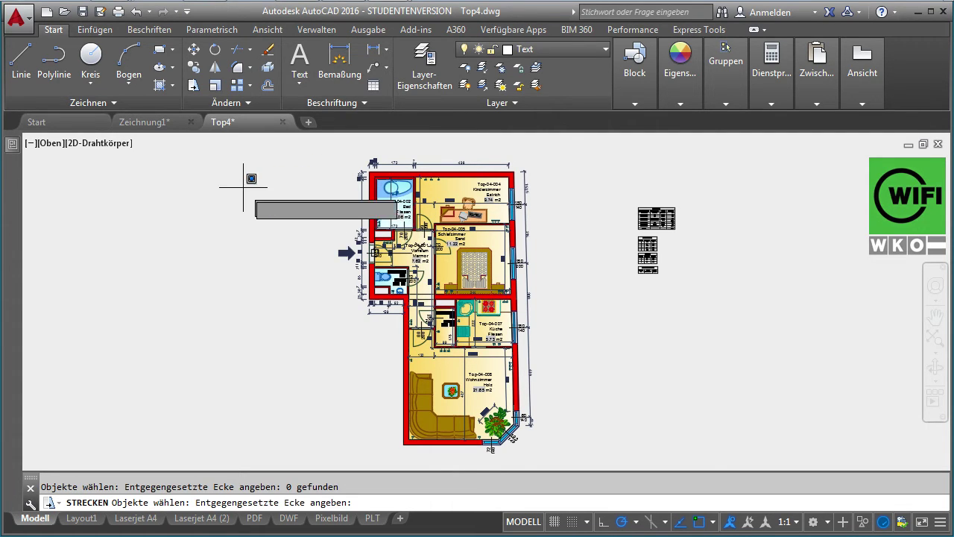
{"action": "left_click", "coordinate": [242, 187]}
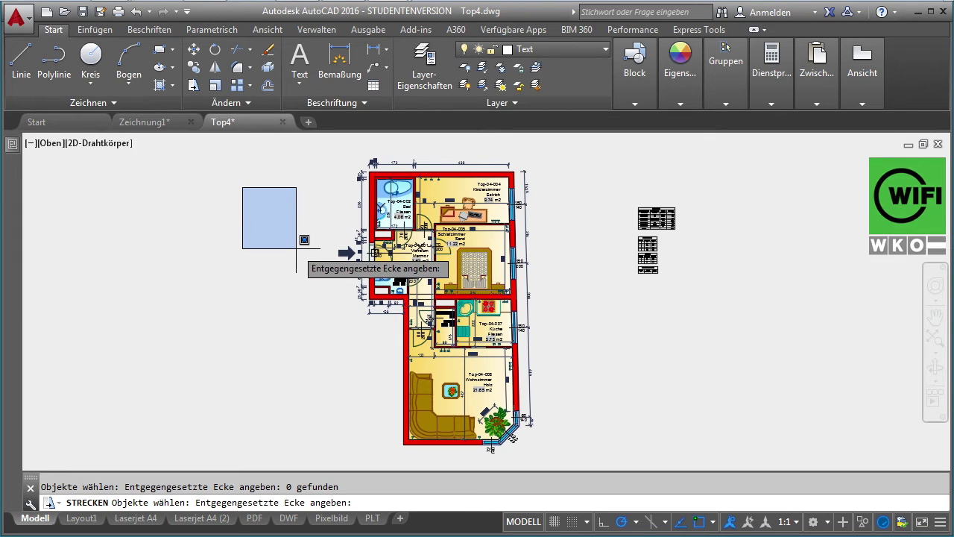
{"action": "left_click", "coordinate": [296, 248]}
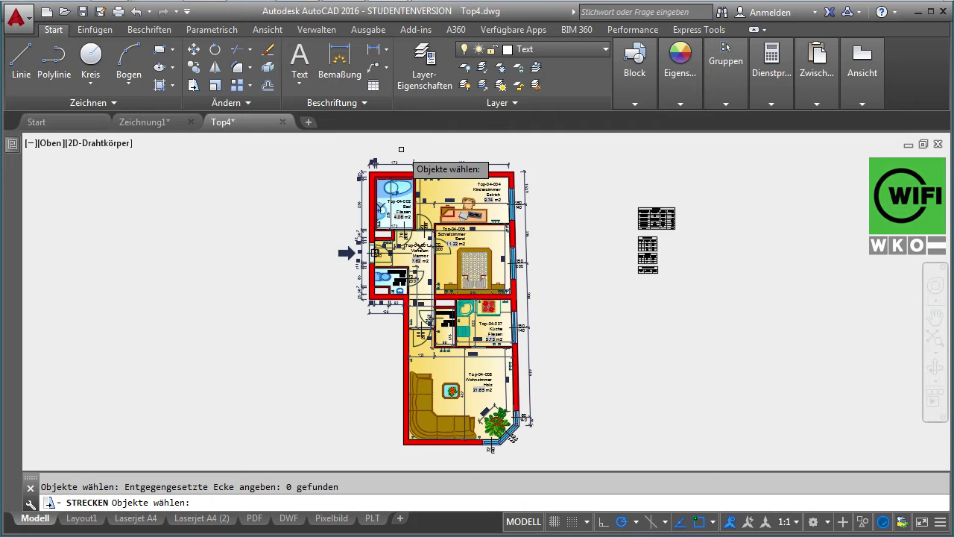
Step: Crossing-select the left rooms' 88 objects and stretch them 100 units to the left
{"action": "left_click", "coordinate": [401, 150]}
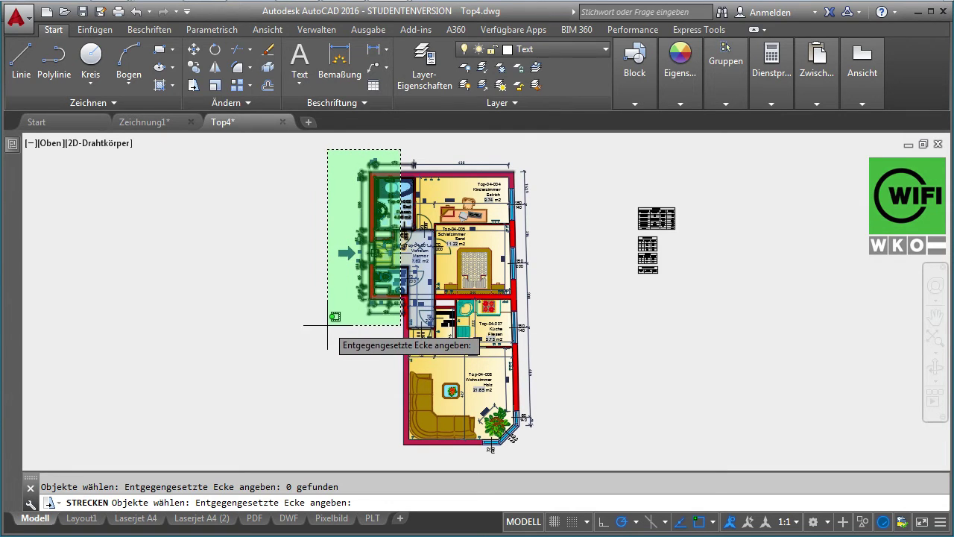
{"action": "left_click", "coordinate": [328, 325]}
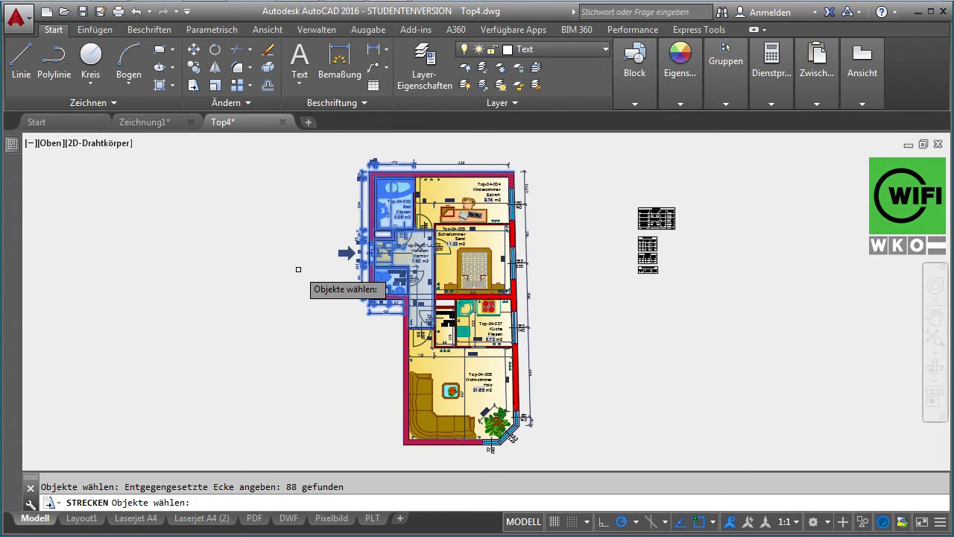
{"action": "key", "text": "Return"}
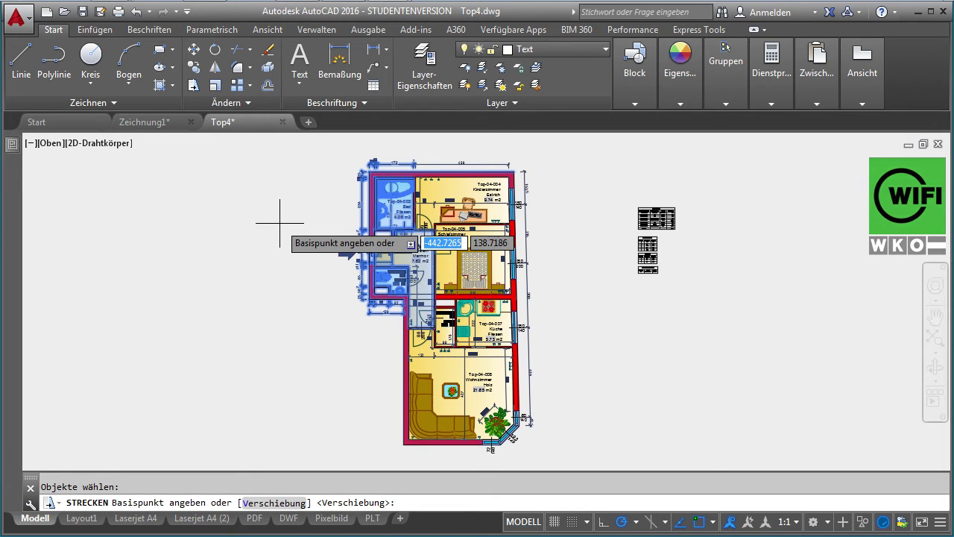
{"action": "left_click", "coordinate": [276, 222]}
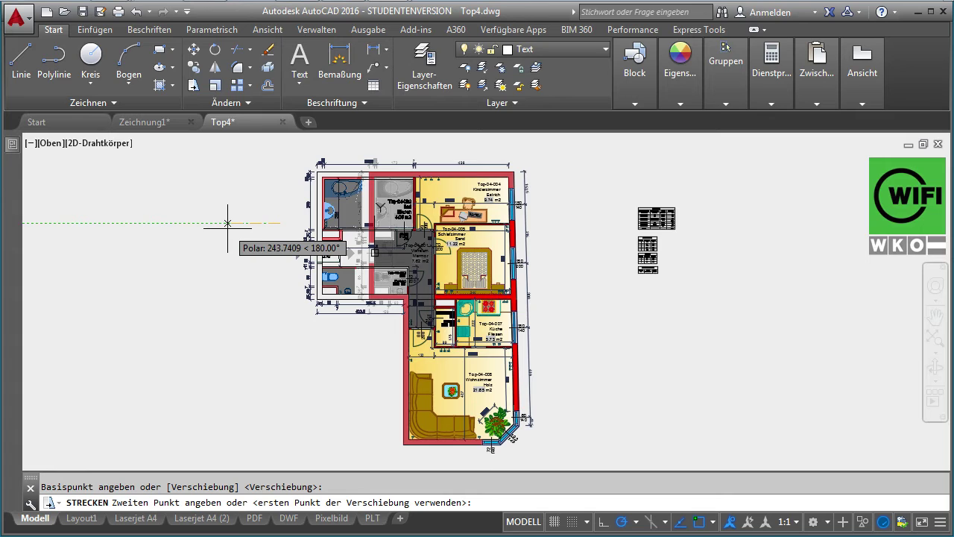
{"action": "type", "text": "100"}
{"action": "key", "text": "Return"}
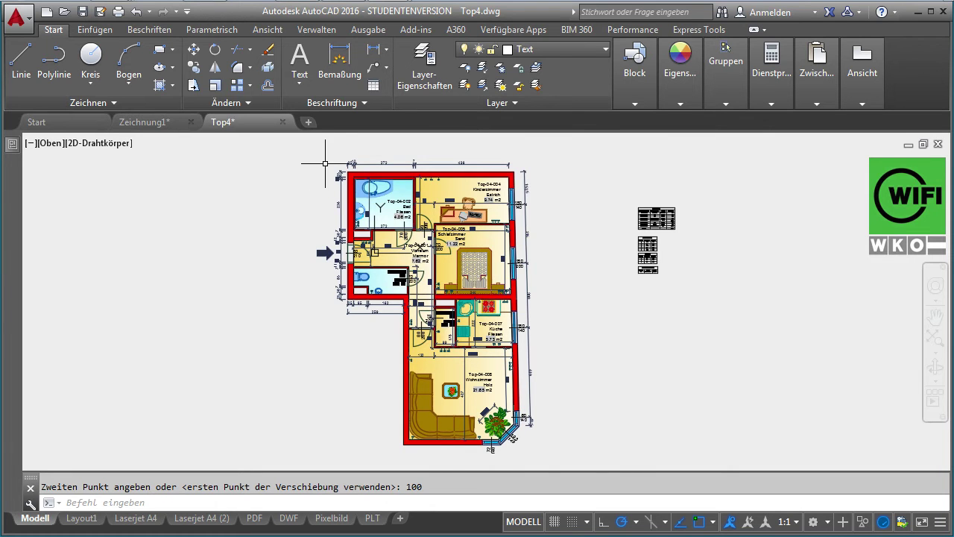
Step: Regenerate the drawing with RG so the Bad room area reads 6.42 m2
{"action": "scroll", "coordinate": [350, 160], "scroll_direction": "up", "scroll_amount": 2}
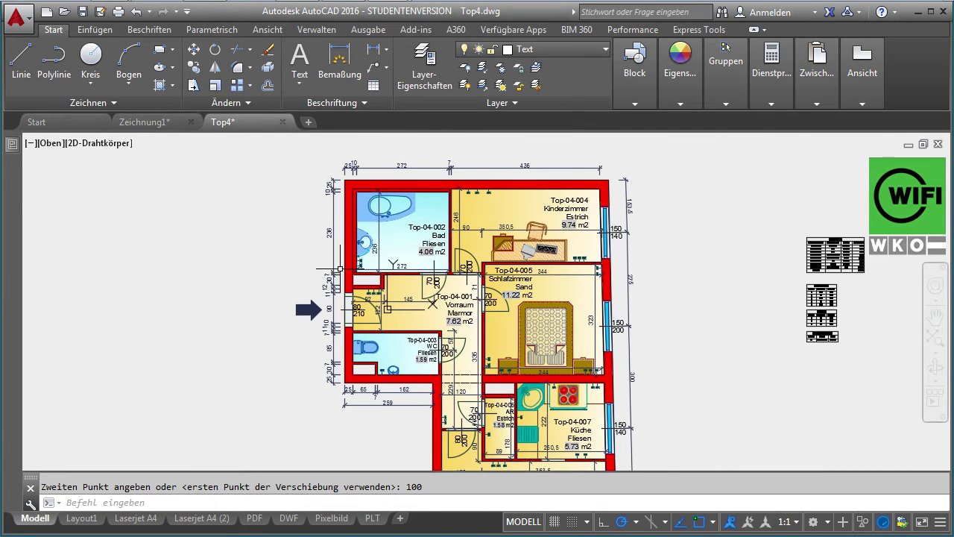
{"action": "scroll", "coordinate": [423, 262], "scroll_direction": "up", "scroll_amount": 4}
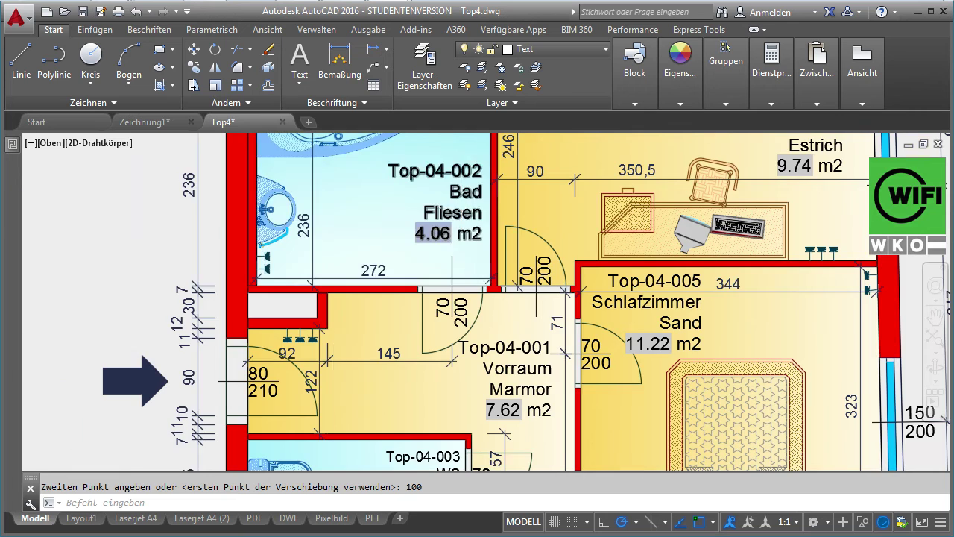
{"action": "scroll", "coordinate": [459, 222], "scroll_direction": "up", "scroll_amount": 2}
{"action": "type", "text": "RG"}
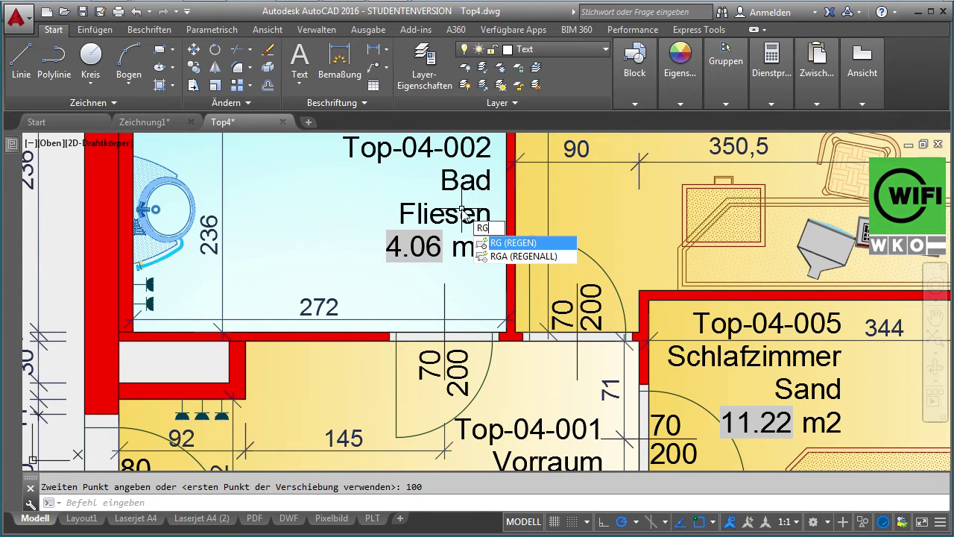
{"action": "key", "text": "Return"}
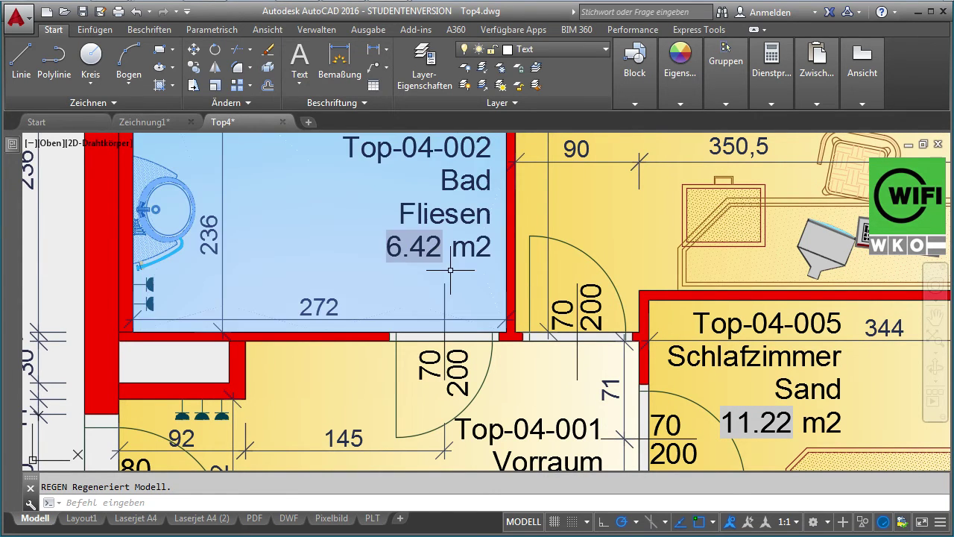
{"action": "scroll", "coordinate": [506, 251], "scroll_direction": "down", "scroll_amount": 4}
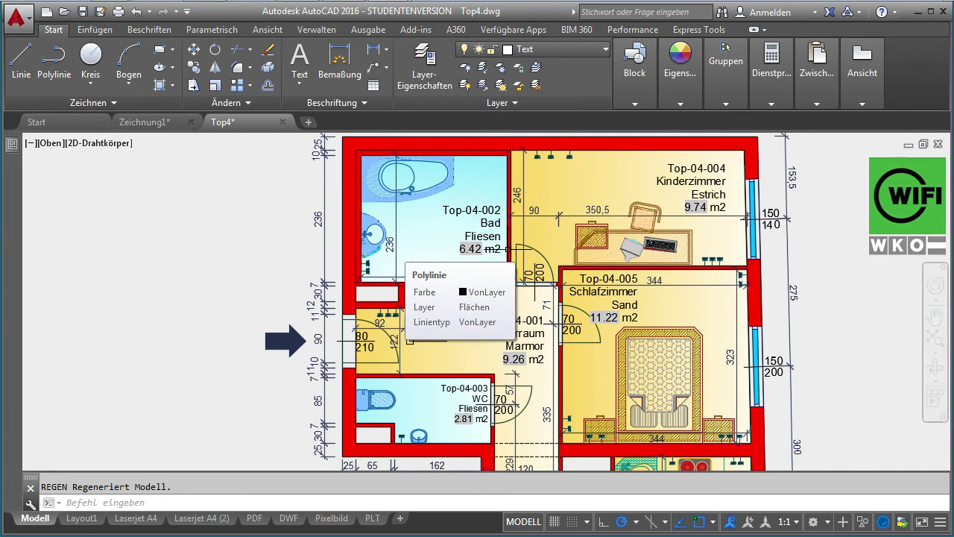
{"action": "scroll", "coordinate": [585, 252], "scroll_direction": "down", "scroll_amount": 2}
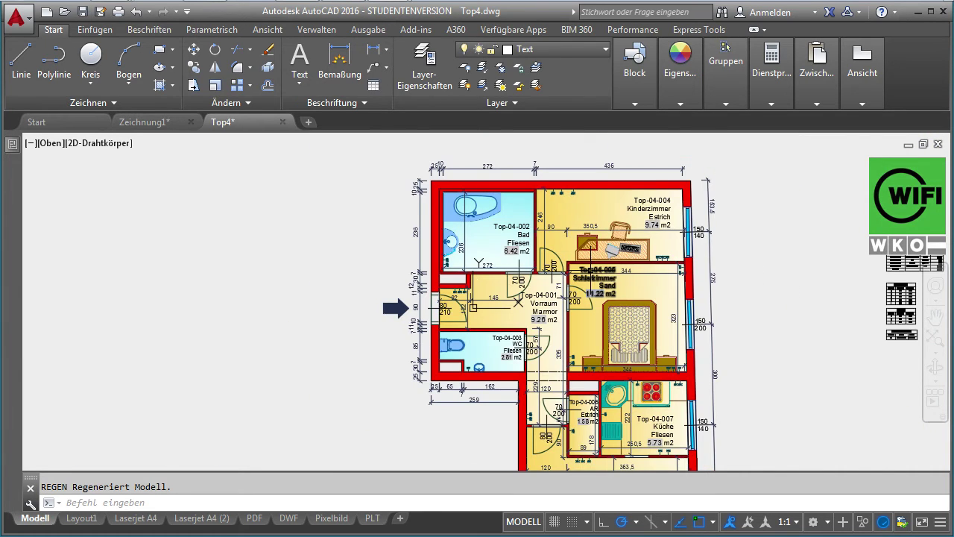
{"action": "middle_click_drag", "start_coordinate": [404, 264], "coordinate": [428, 266]}
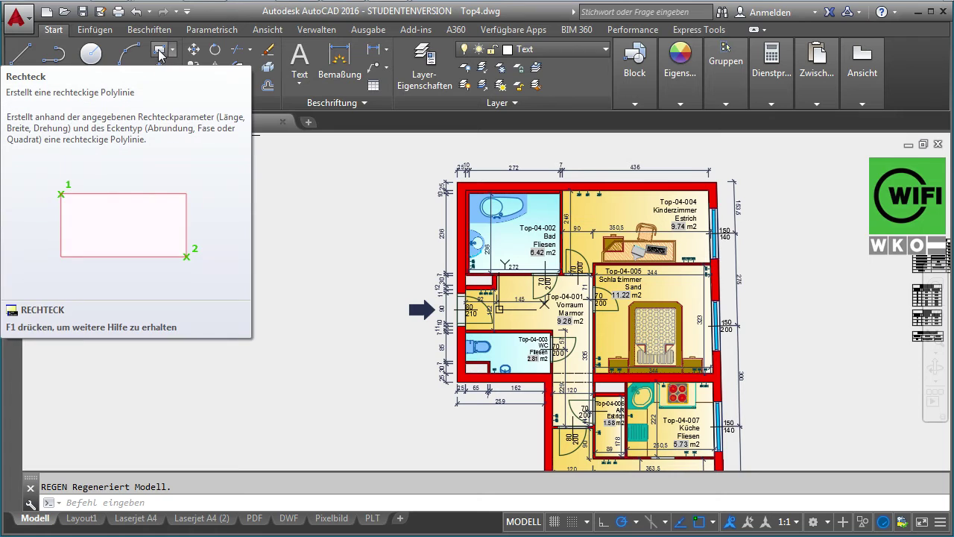
Step: Draw three overlapping rectangles left of the plan, the third set higher up
{"action": "left_click", "coordinate": [160, 54]}
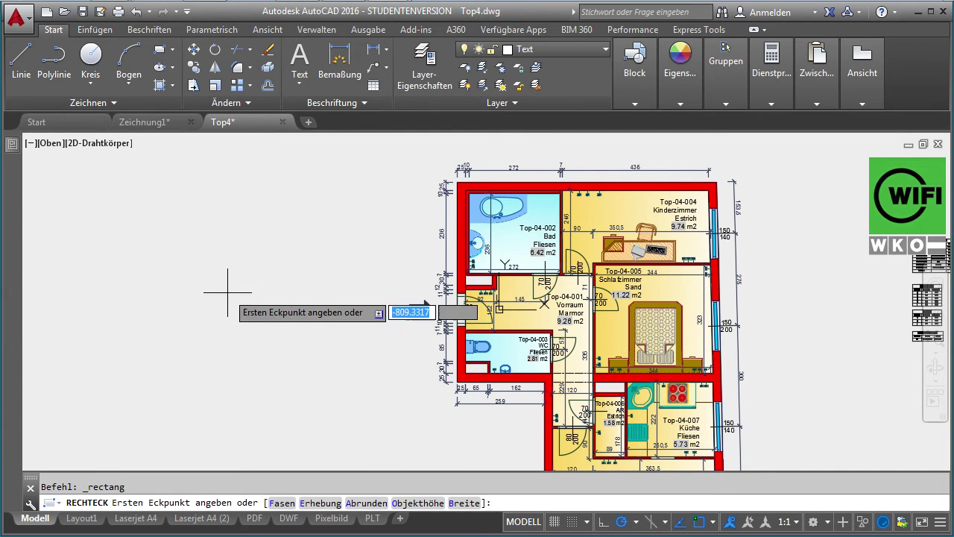
{"action": "left_click", "coordinate": [202, 311]}
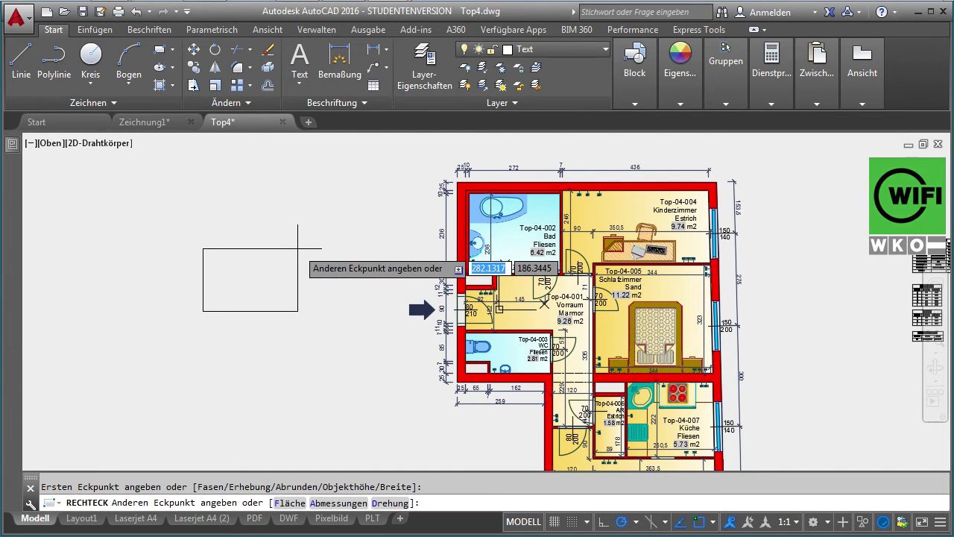
{"action": "left_click", "coordinate": [297, 248]}
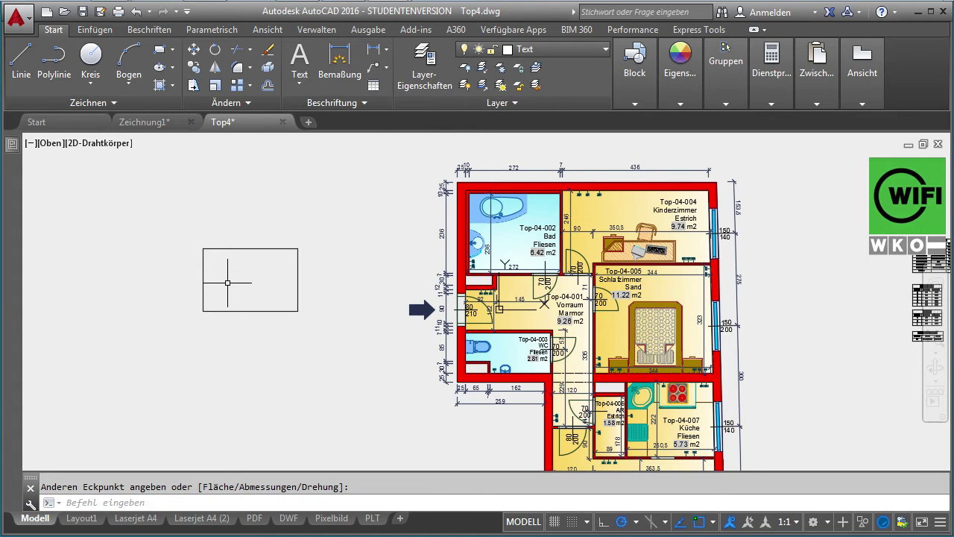
{"action": "key", "text": "Return"}
{"action": "left_click", "coordinate": [213, 332]}
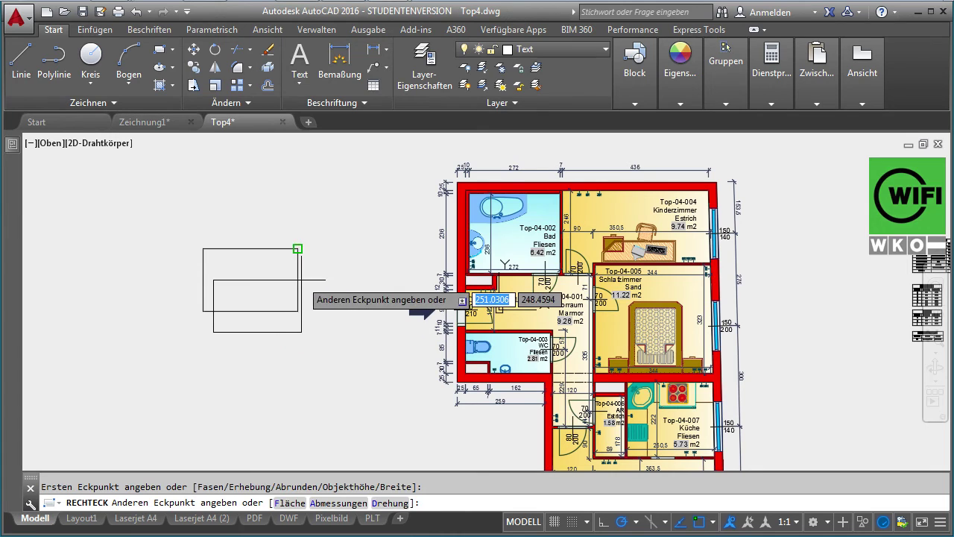
{"action": "left_click", "coordinate": [308, 276]}
{"action": "key", "text": "Return"}
{"action": "left_click", "coordinate": [245, 224]}
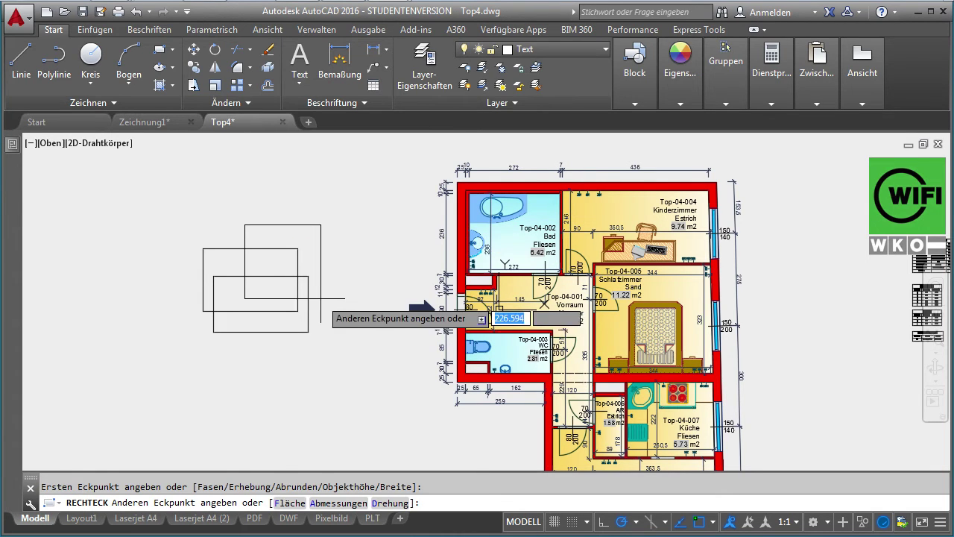
{"action": "left_click", "coordinate": [325, 303]}
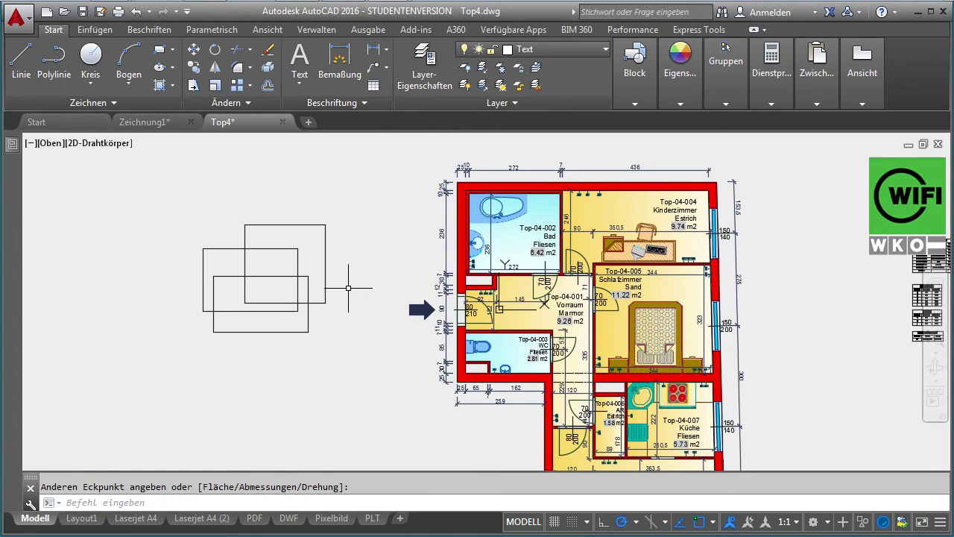
Step: Select two of the rectangles and grab the upper one's top-right corner grip
{"action": "left_click", "coordinate": [325, 276]}
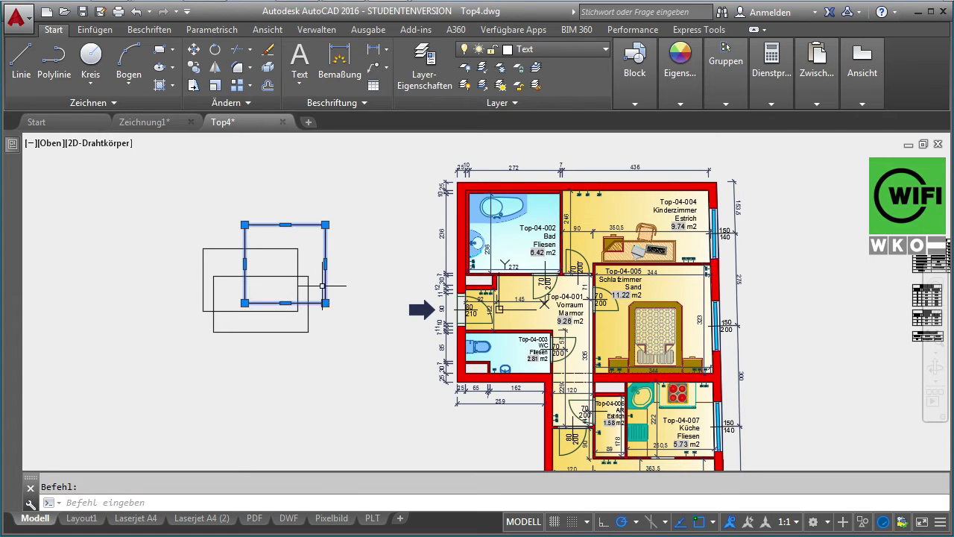
{"action": "left_click", "coordinate": [309, 289]}
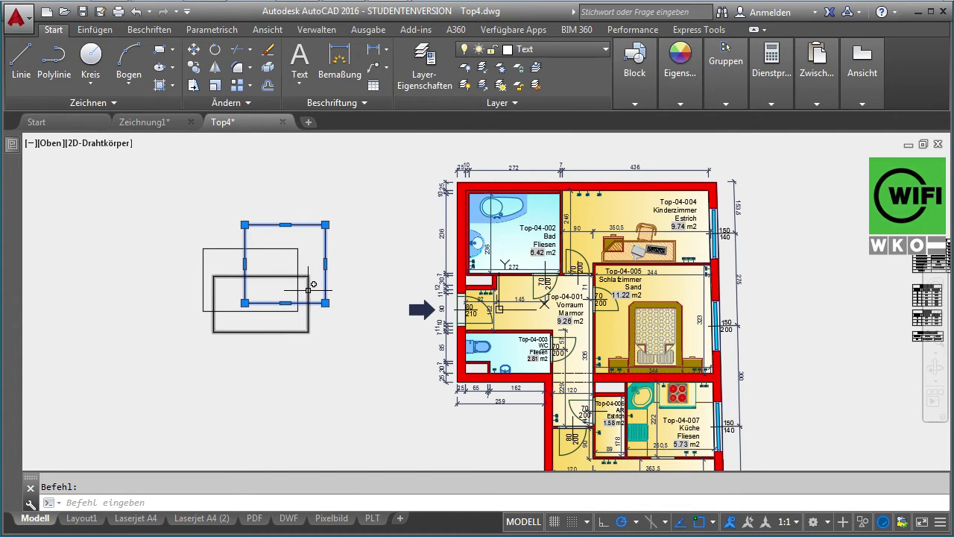
{"action": "left_click", "coordinate": [325, 224]}
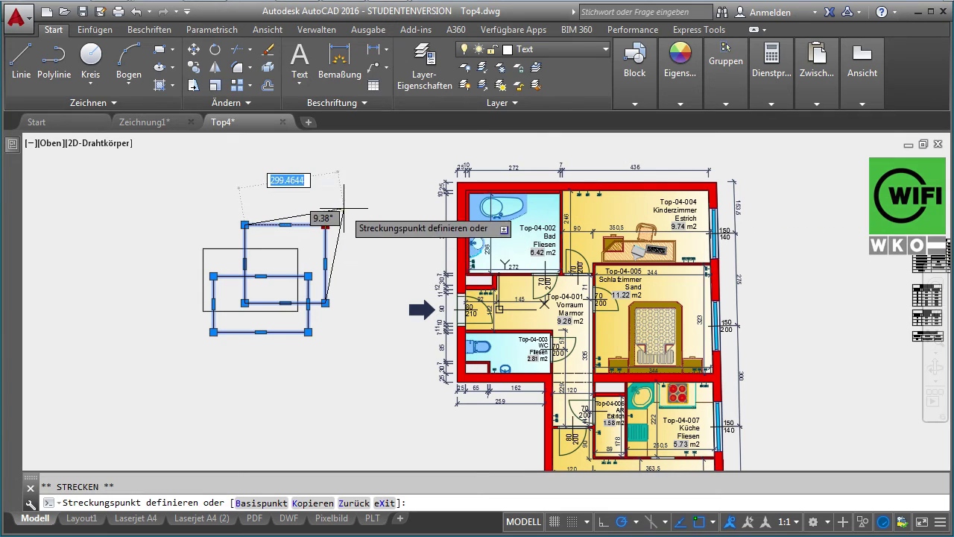
Step: Grip-stretch four rectangle corners to skew the overlapping rectangles
{"action": "left_click", "coordinate": [349, 201]}
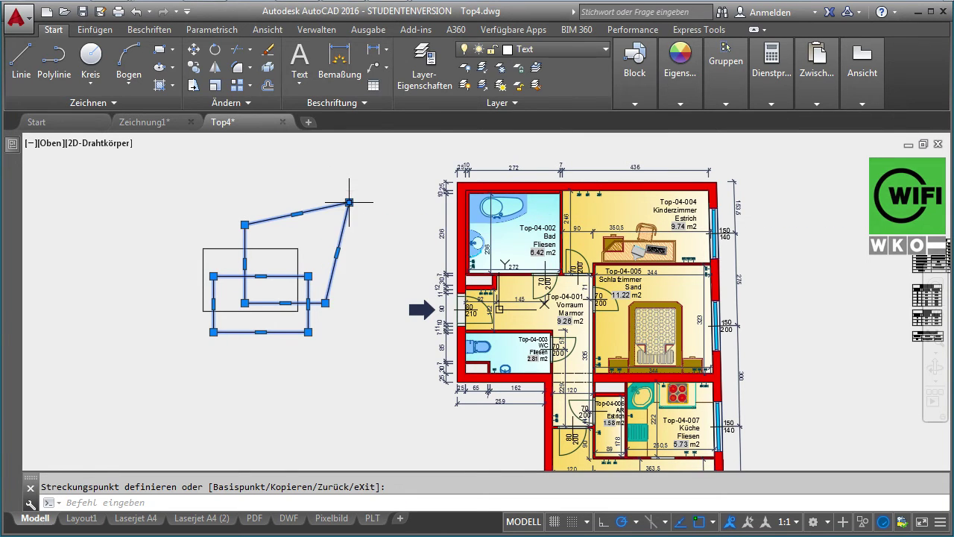
{"action": "left_click", "coordinate": [325, 302]}
{"action": "left_click", "coordinate": [348, 283]}
{"action": "left_click", "coordinate": [308, 276]}
{"action": "left_click", "coordinate": [332, 261]}
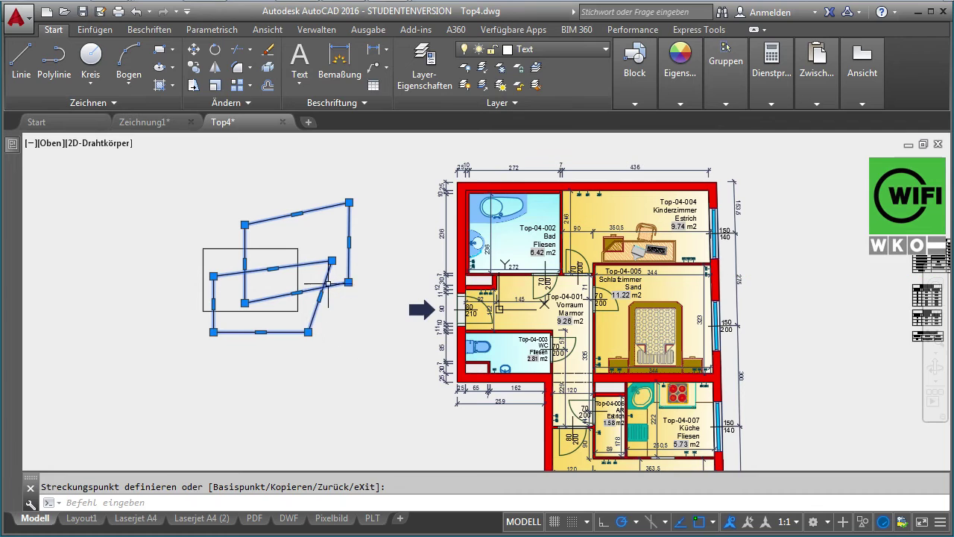
{"action": "left_click", "coordinate": [308, 332]}
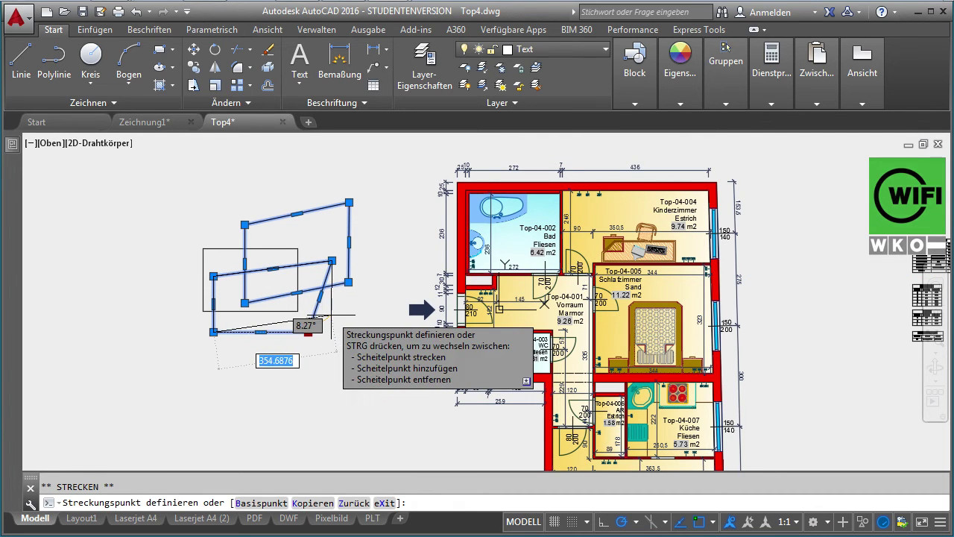
{"action": "left_click", "coordinate": [331, 314]}
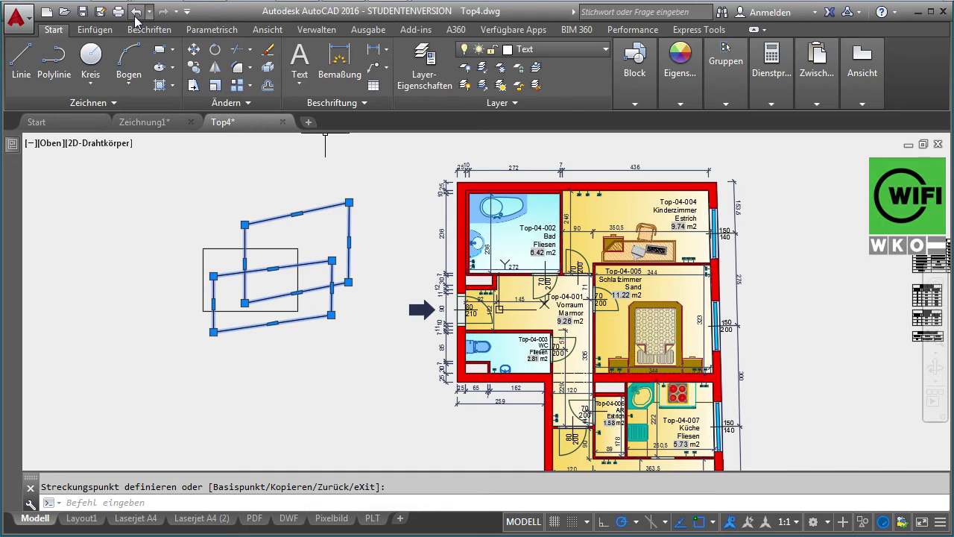
Step: Undo the four corner stretches to restore the plain rectangles
{"action": "left_click", "coordinate": [137, 12]}
{"action": "left_click", "coordinate": [137, 13]}
{"action": "left_click", "coordinate": [137, 13]}
{"action": "left_click", "coordinate": [136, 13]}
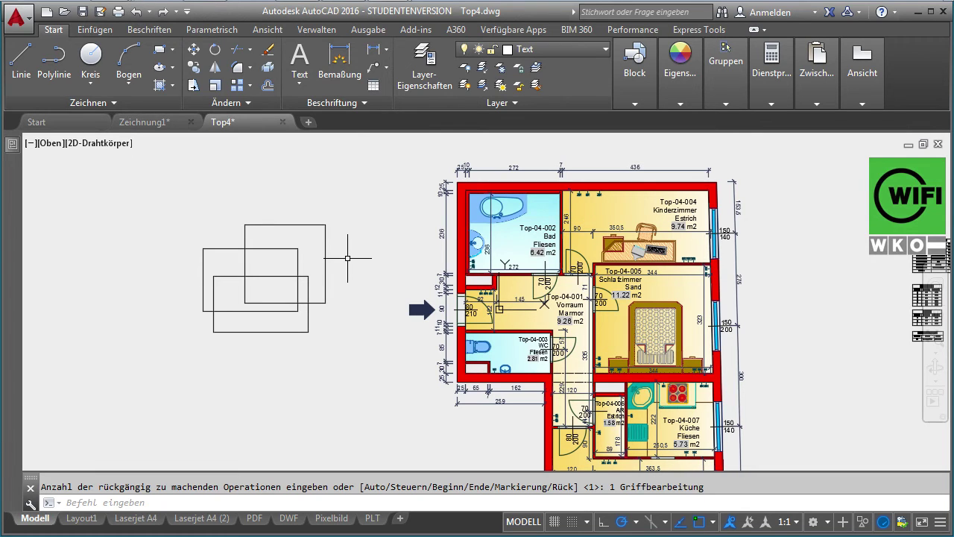
{"action": "left_click", "coordinate": [348, 213]}
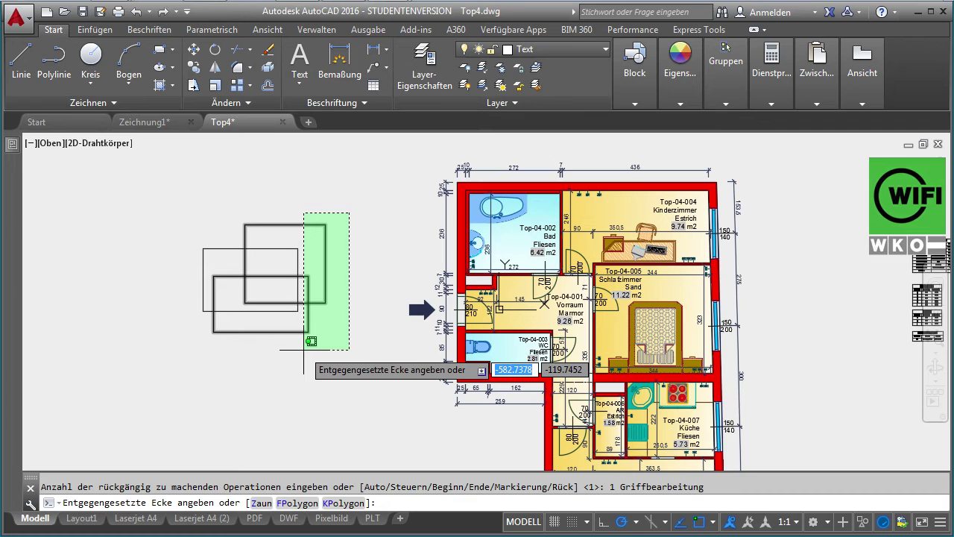
{"action": "left_click", "coordinate": [302, 351]}
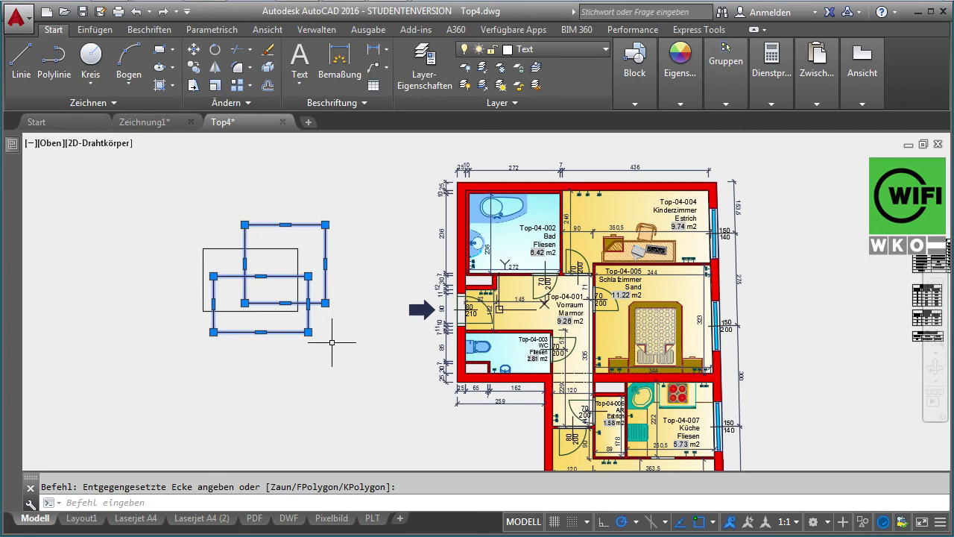
{"action": "left_click", "coordinate": [308, 332], "text": "shift"}
{"action": "left_click", "coordinate": [308, 276], "text": "shift"}
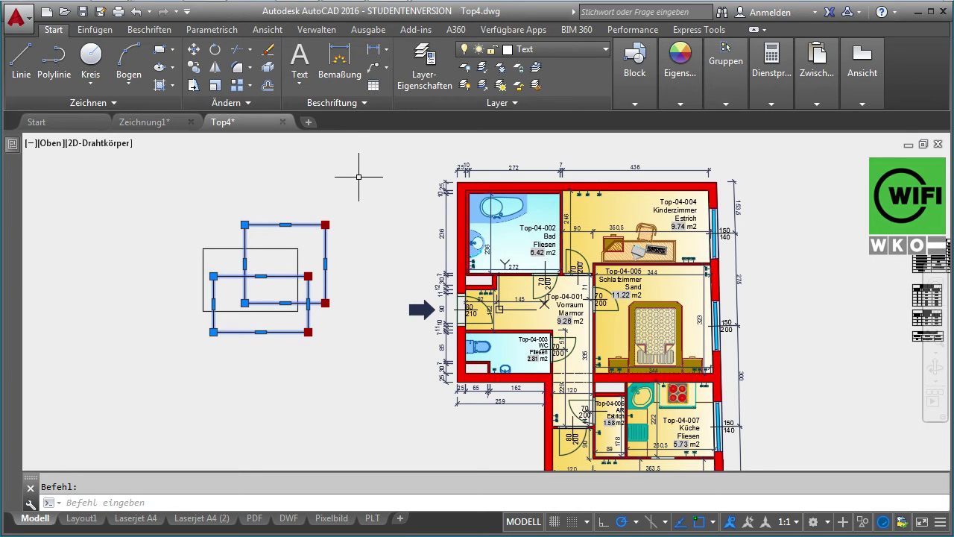
{"action": "left_click", "coordinate": [325, 224]}
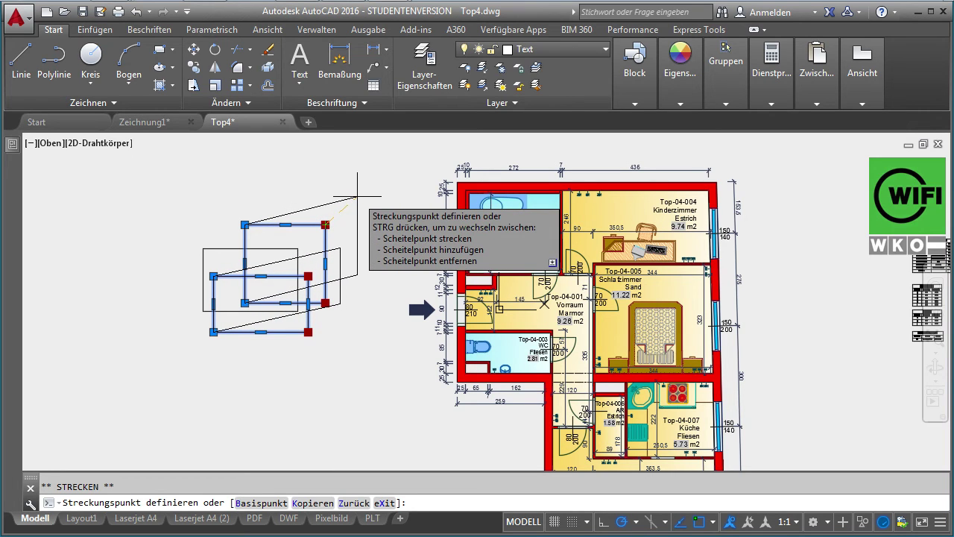
{"action": "left_click", "coordinate": [357, 197]}
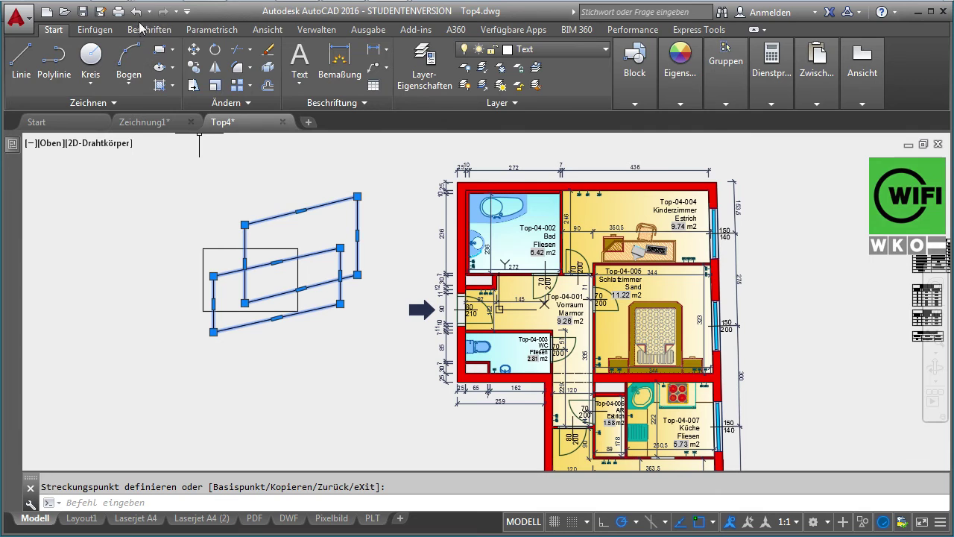
{"action": "left_click", "coordinate": [137, 12]}
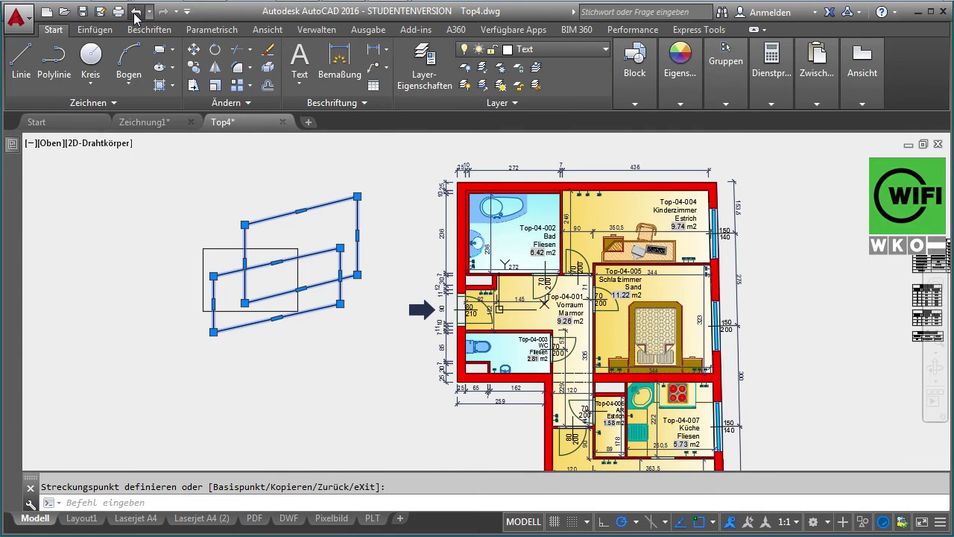
Step: Stretch the two rectangles' right sides up and right with Strecken into parallelograms
{"action": "left_click", "coordinate": [194, 88]}
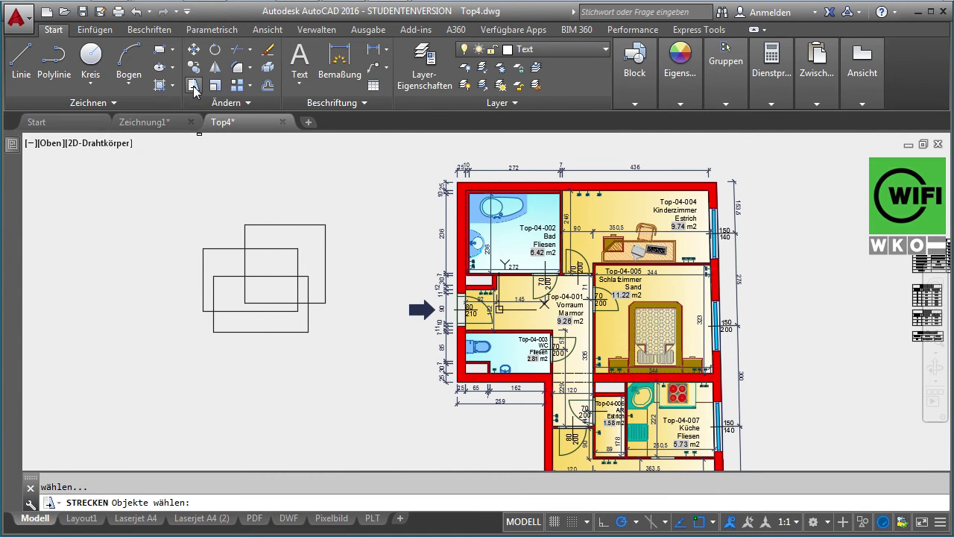
{"action": "left_click", "coordinate": [345, 205]}
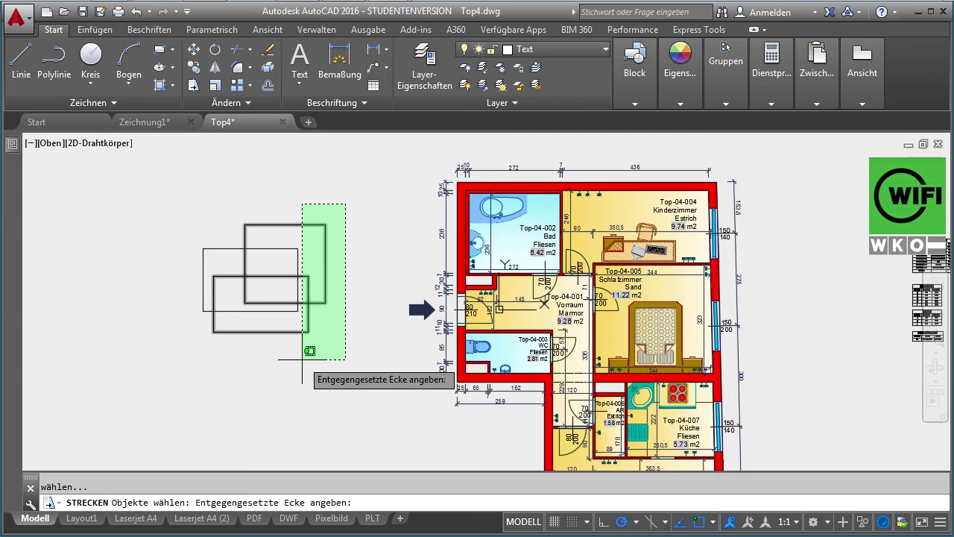
{"action": "left_click", "coordinate": [302, 359]}
{"action": "key", "text": "Return"}
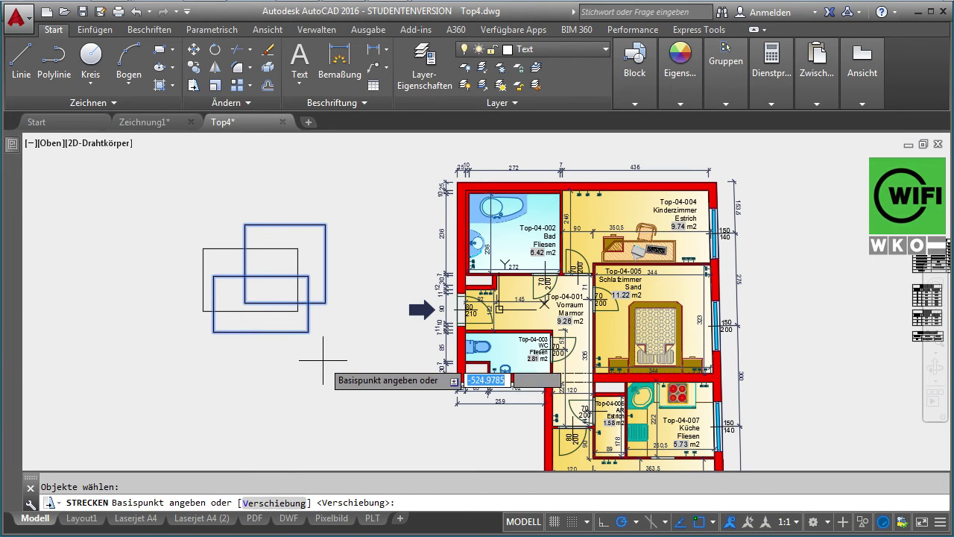
{"action": "left_click", "coordinate": [325, 367]}
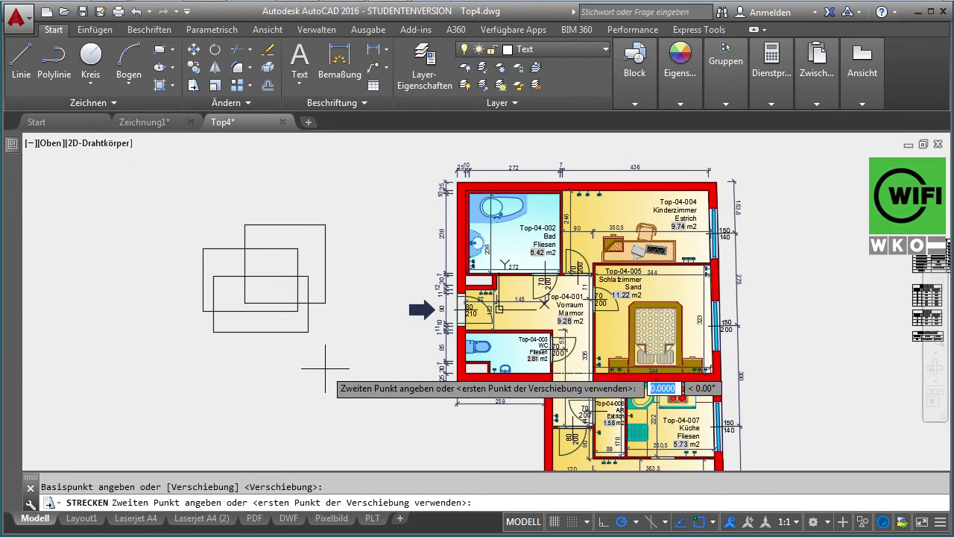
{"action": "left_click", "coordinate": [358, 336]}
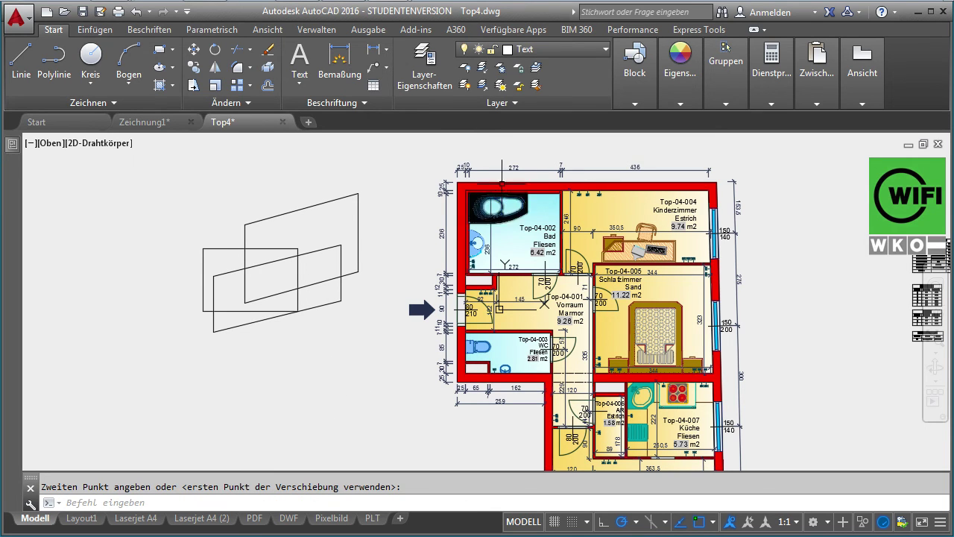
{"action": "left_click", "coordinate": [538, 152]}
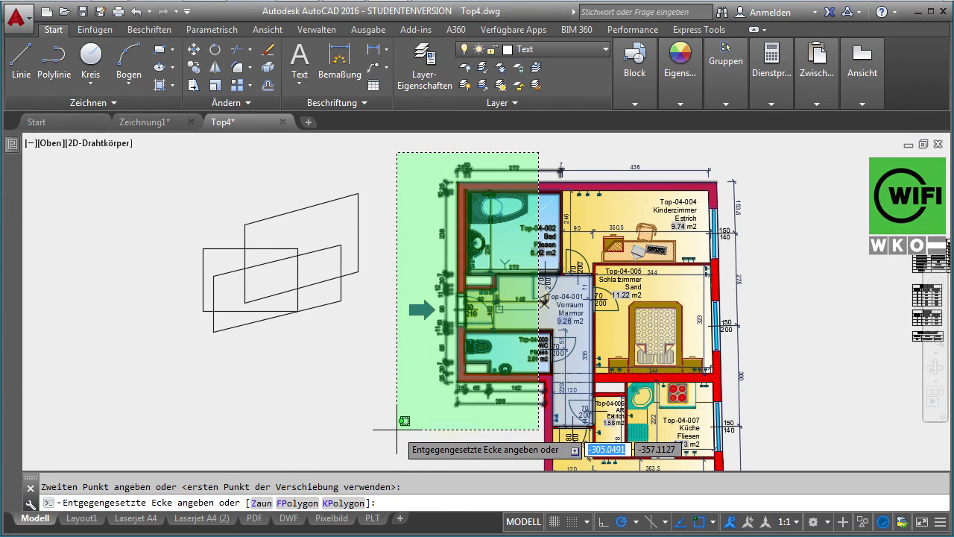
Step: Zoom in on bathroom Top-04-002, clear the selection and select the bathtub
{"action": "left_click", "coordinate": [410, 427]}
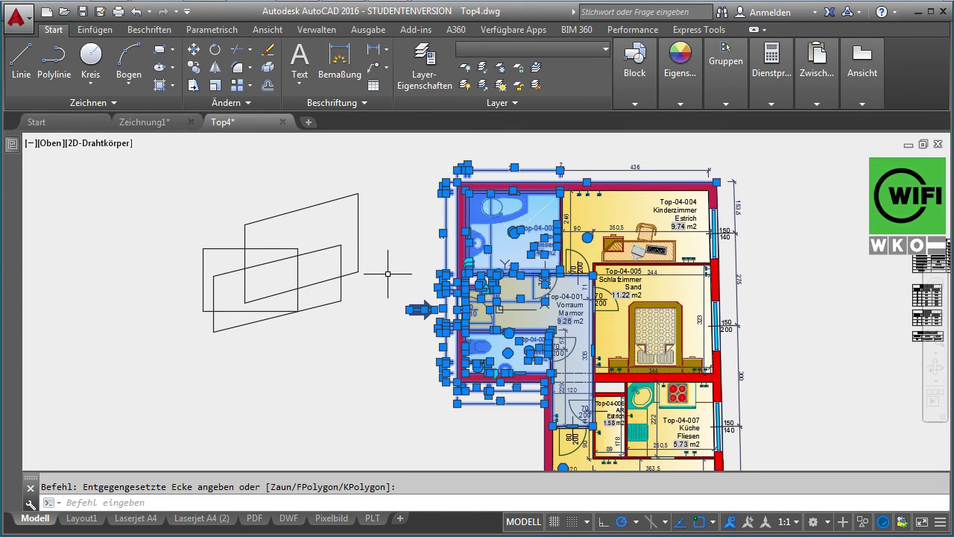
{"action": "scroll", "coordinate": [479, 168], "scroll_direction": "up", "scroll_amount": 4}
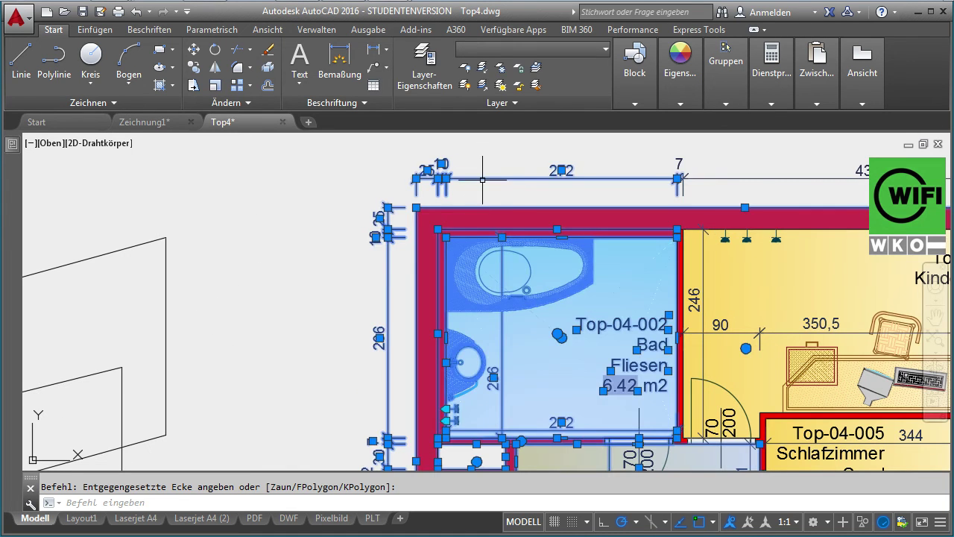
{"action": "key", "text": "Escape"}
{"action": "left_click", "coordinate": [474, 290]}
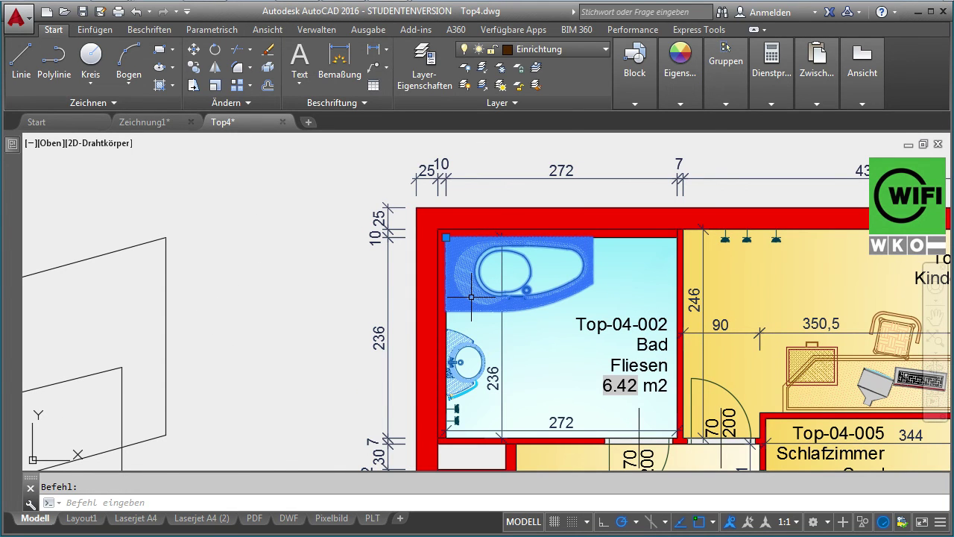
Step: Grip-move the bathtub left of the outer wall, then undo the top wall line stretch
{"action": "left_click", "coordinate": [446, 237]}
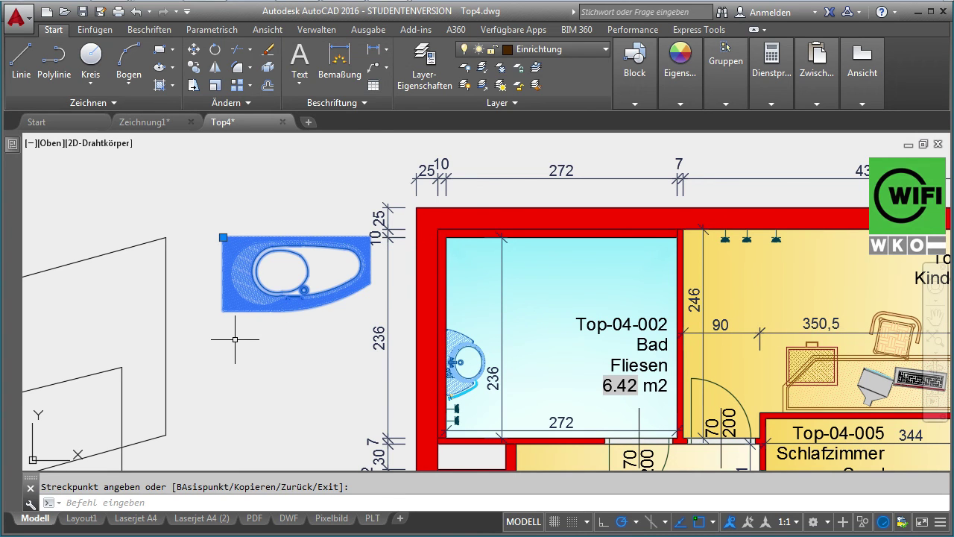
{"action": "left_click", "coordinate": [450, 224]}
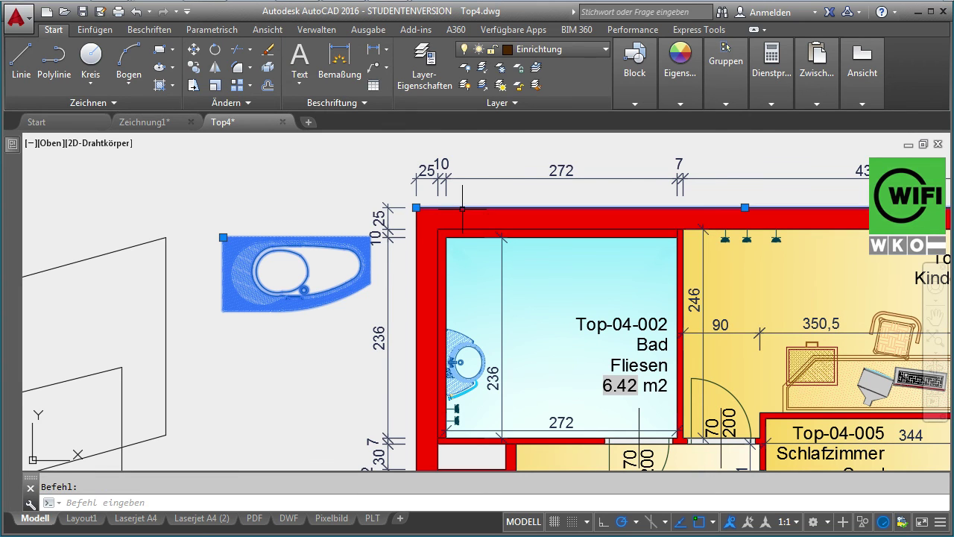
{"action": "left_click", "coordinate": [416, 207]}
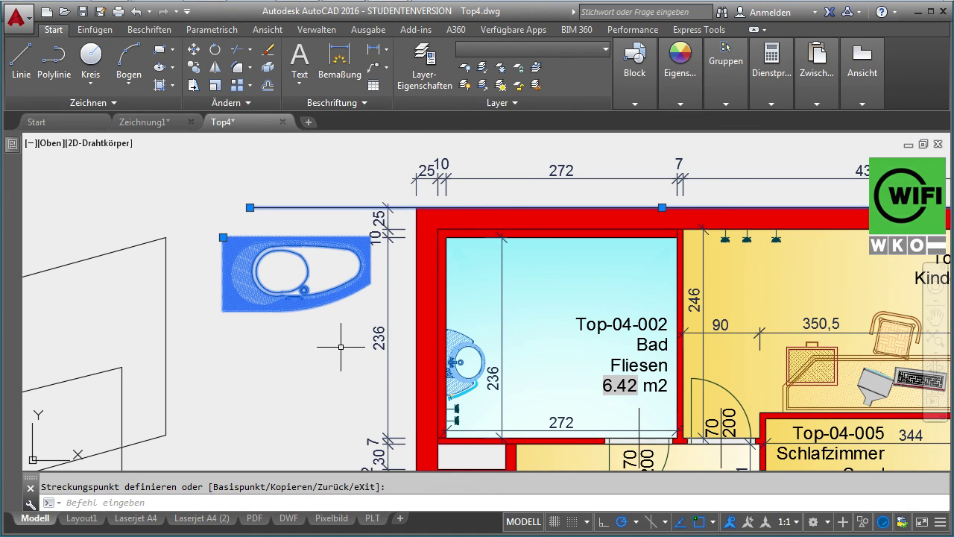
{"action": "key", "text": "ctrl+z"}
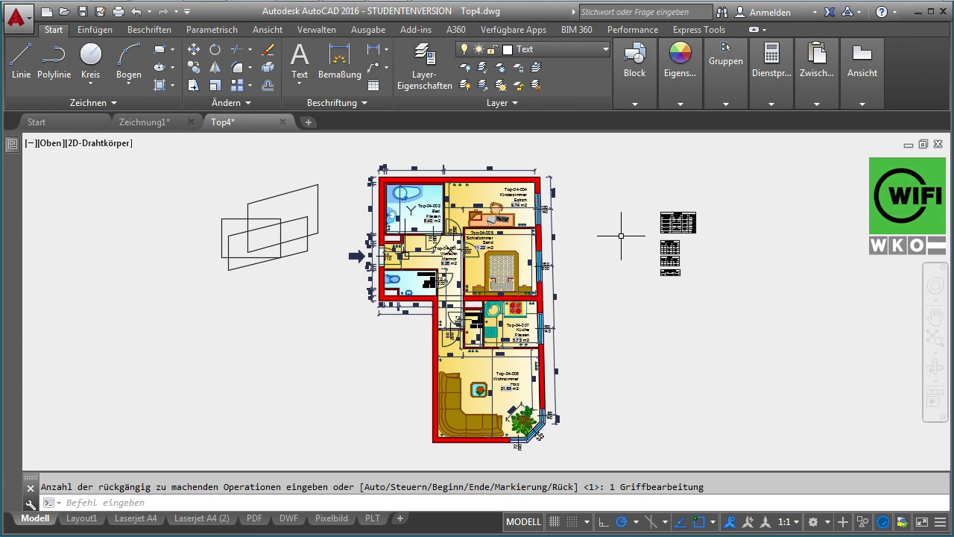